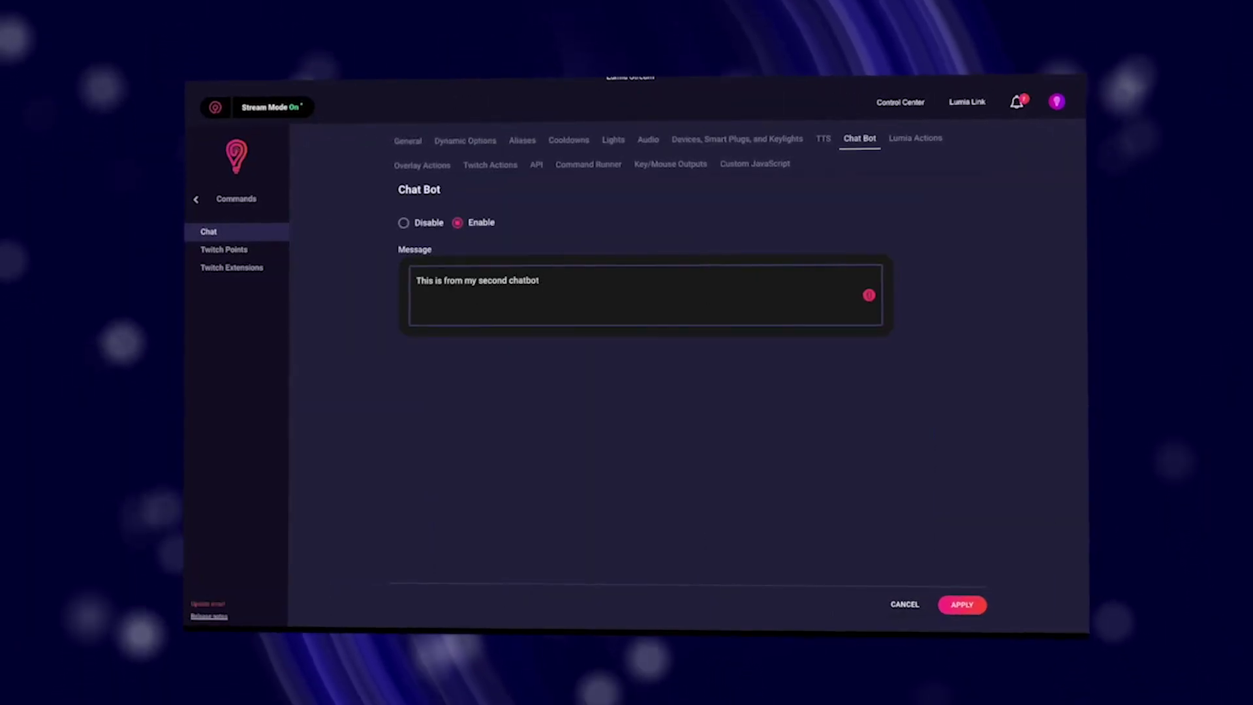
# Save the chatbot reply, start adding a new connection, and send !commands in chat
pyautogui.click(962, 604)
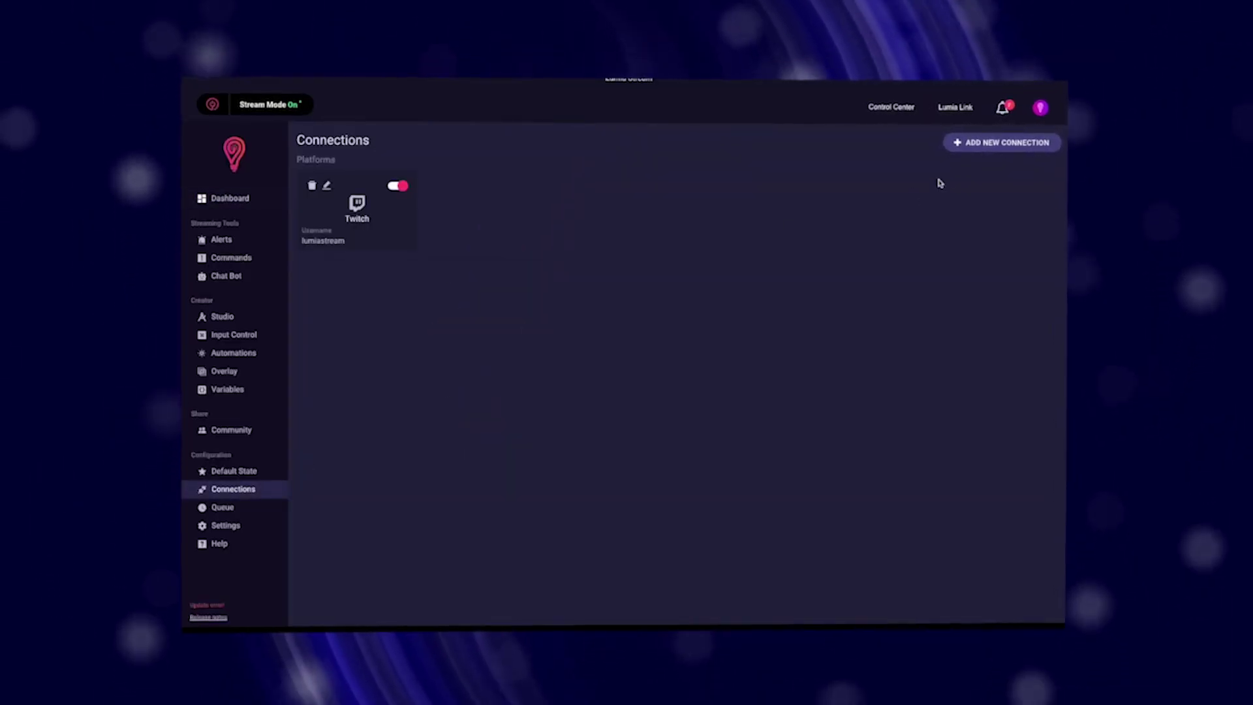
pyautogui.click(997, 139)
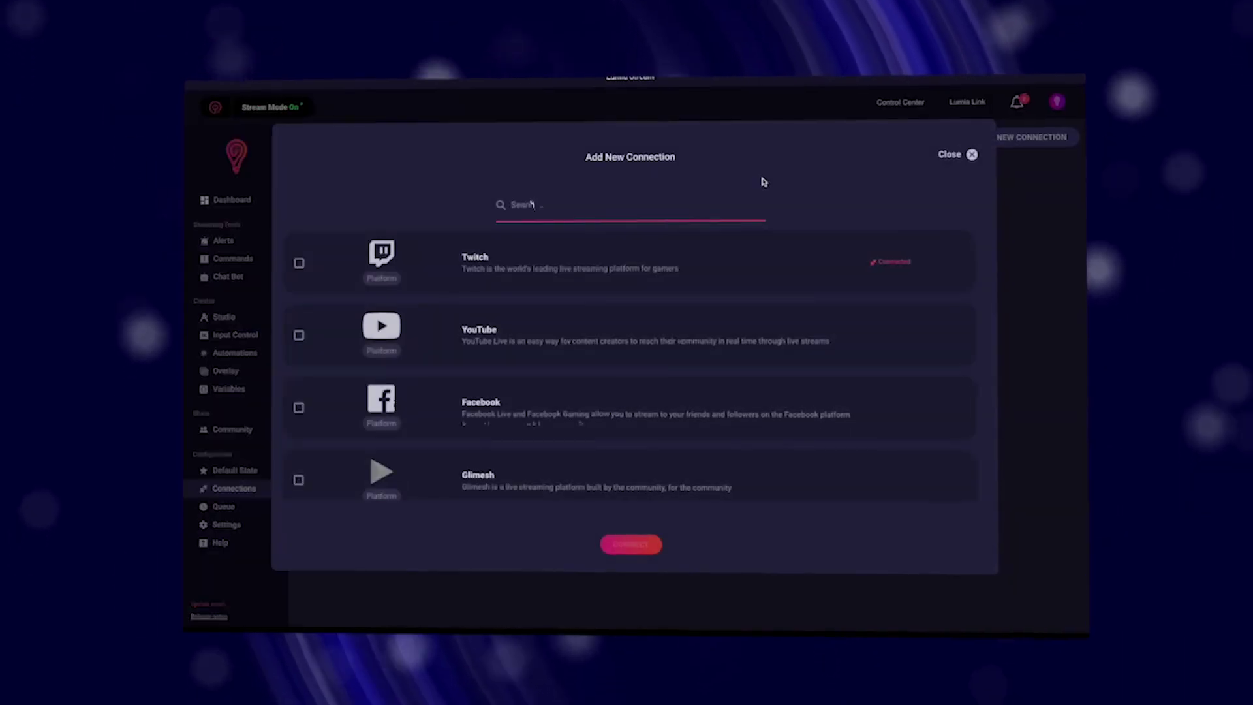
pyautogui.write('twitch')
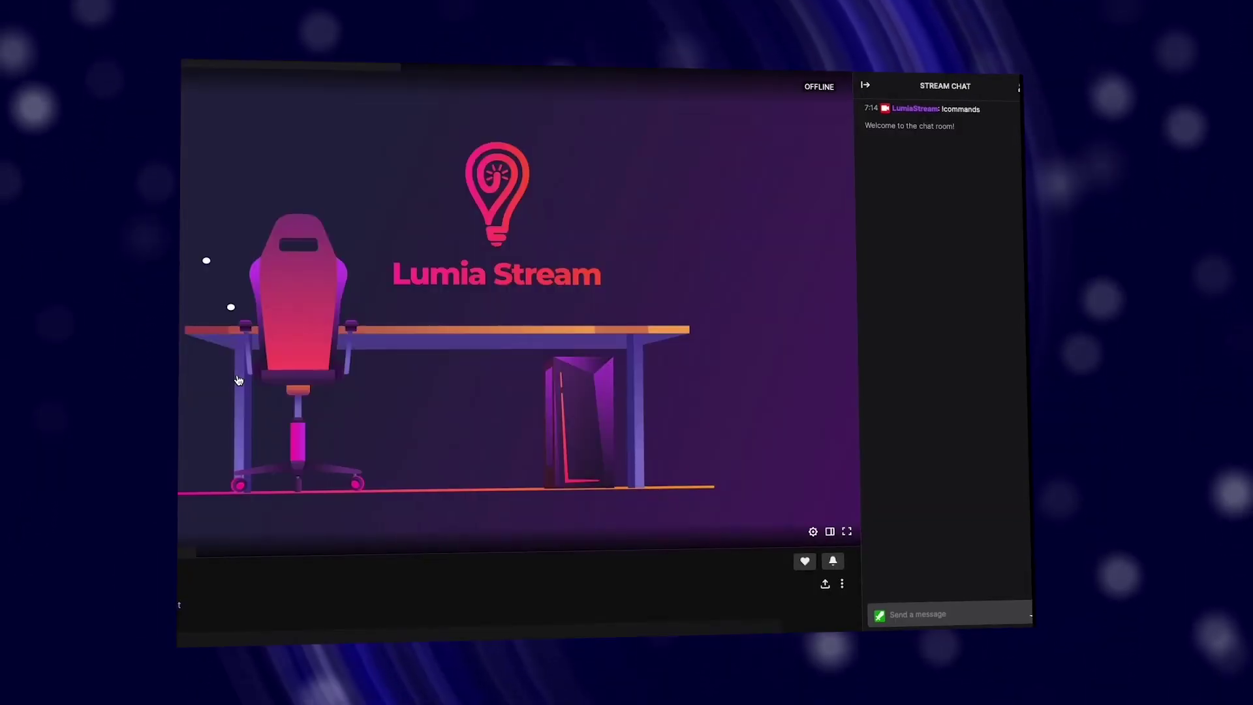
pyautogui.write('ommands')
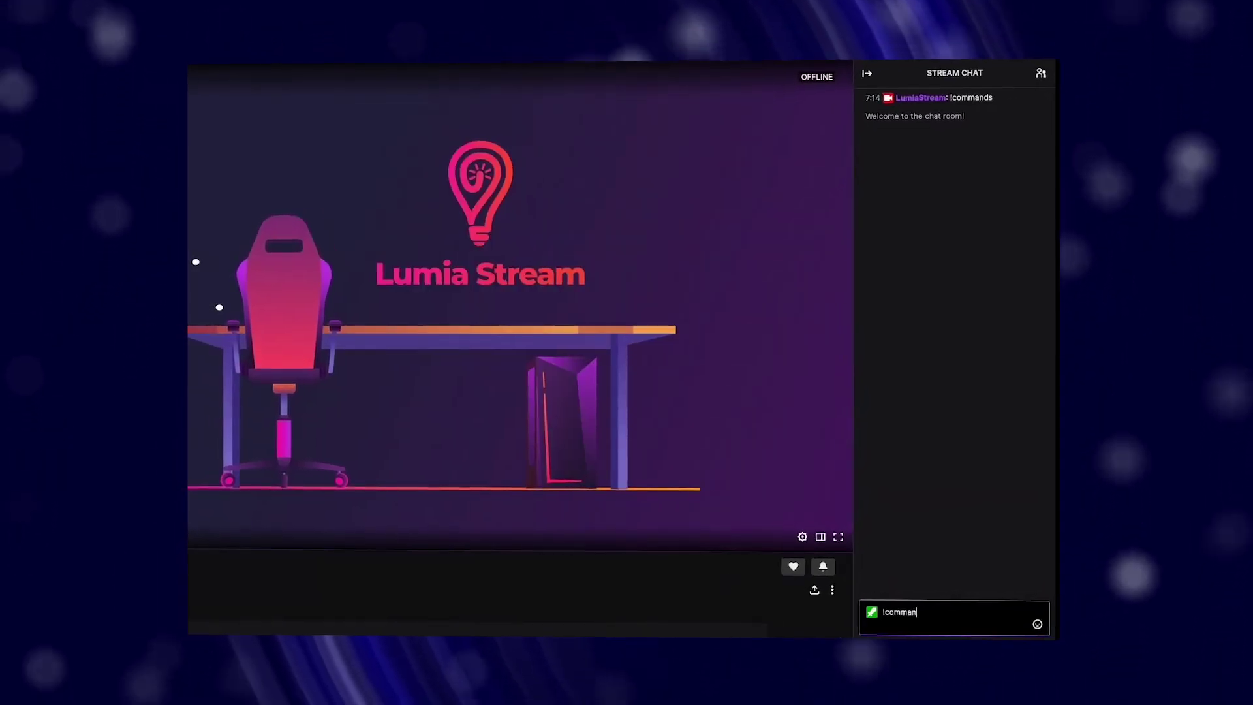
pyautogui.press('Return')
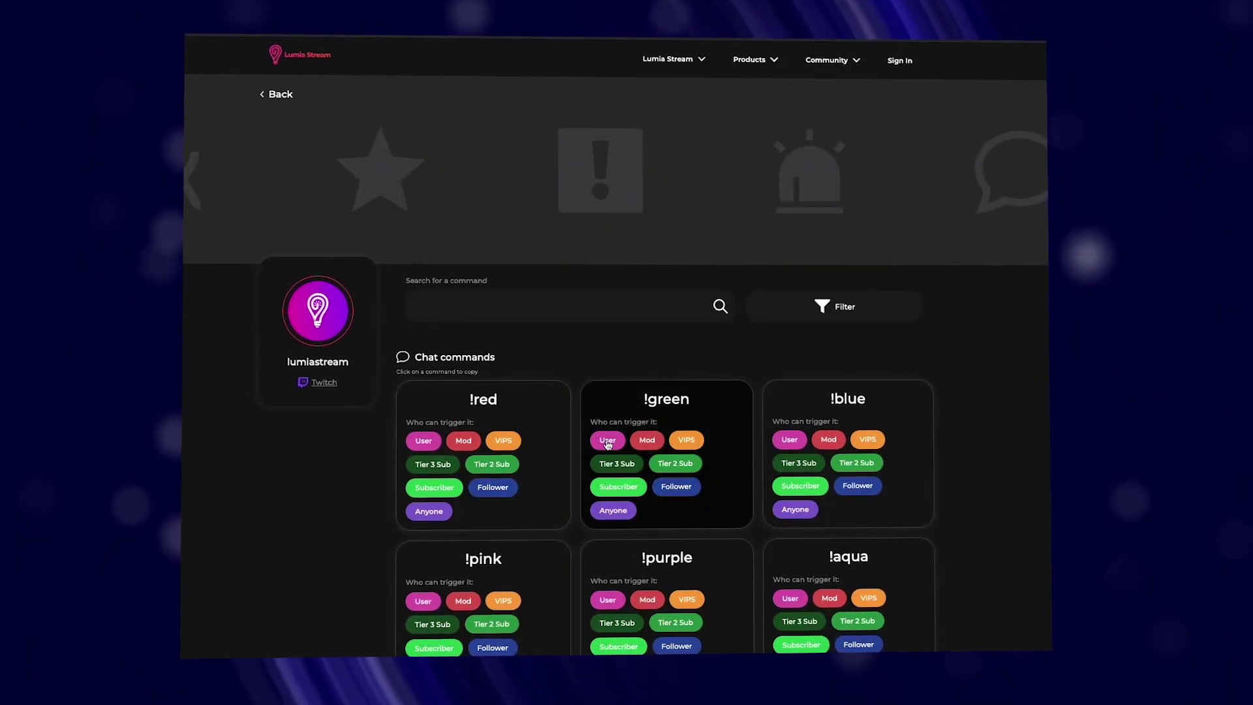
pyautogui.scroll(-2, 697, 446)
pyautogui.scroll(-1, 735, 465)
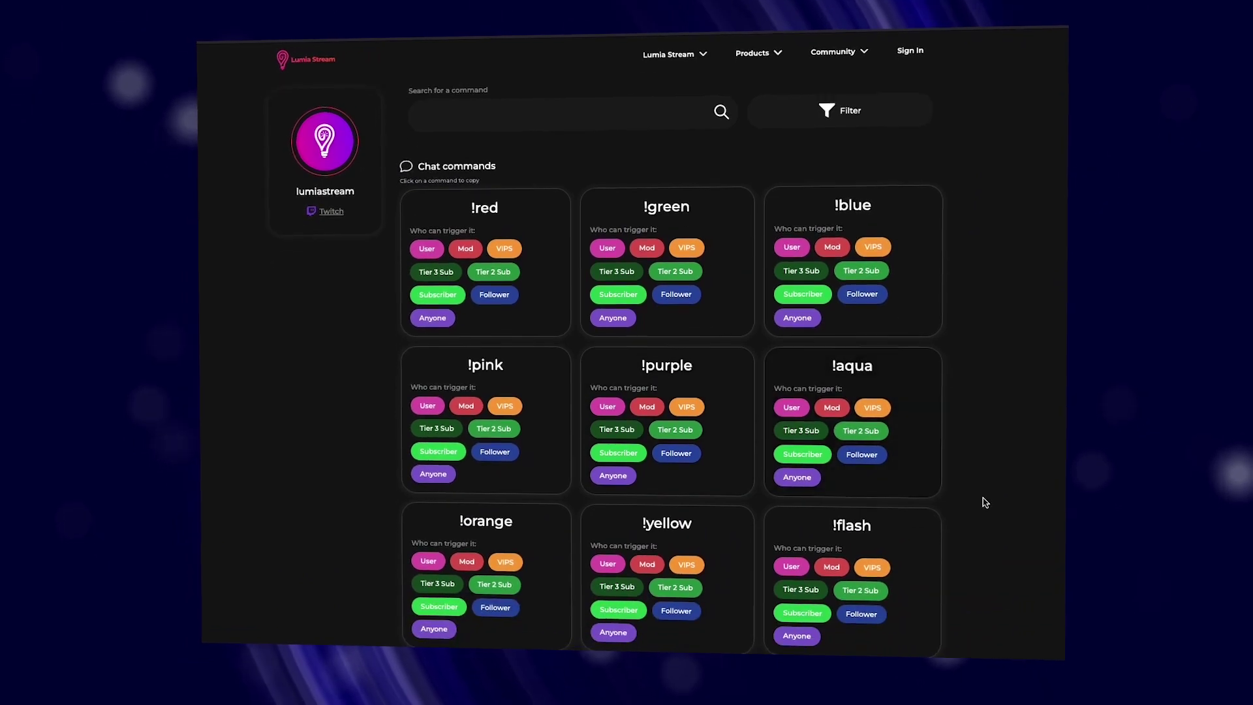
pyautogui.scroll(-1, 984, 503)
pyautogui.scroll(-1, 984, 503)
pyautogui.scroll(-1, 988, 507)
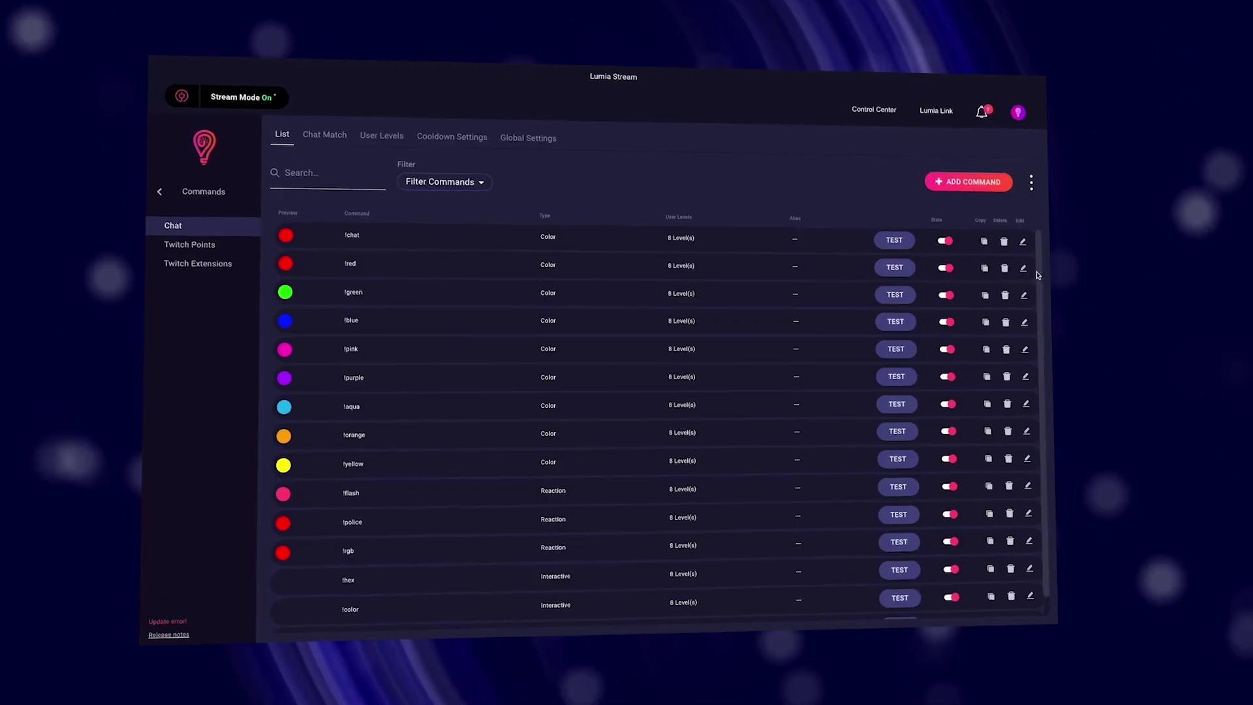
# Open the chat command for editing
pyautogui.click(725, 235)
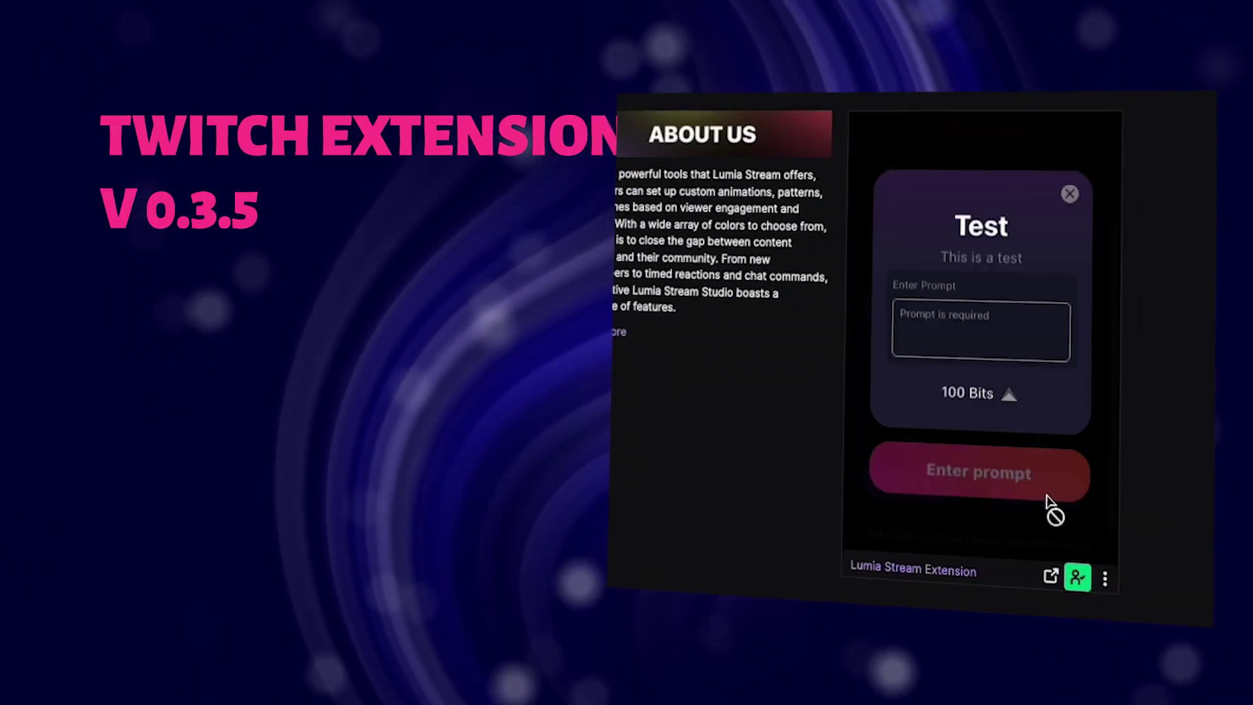
# Select the Enter Prompt field for the extension's 100-Bit Test action
pyautogui.click(911, 319)
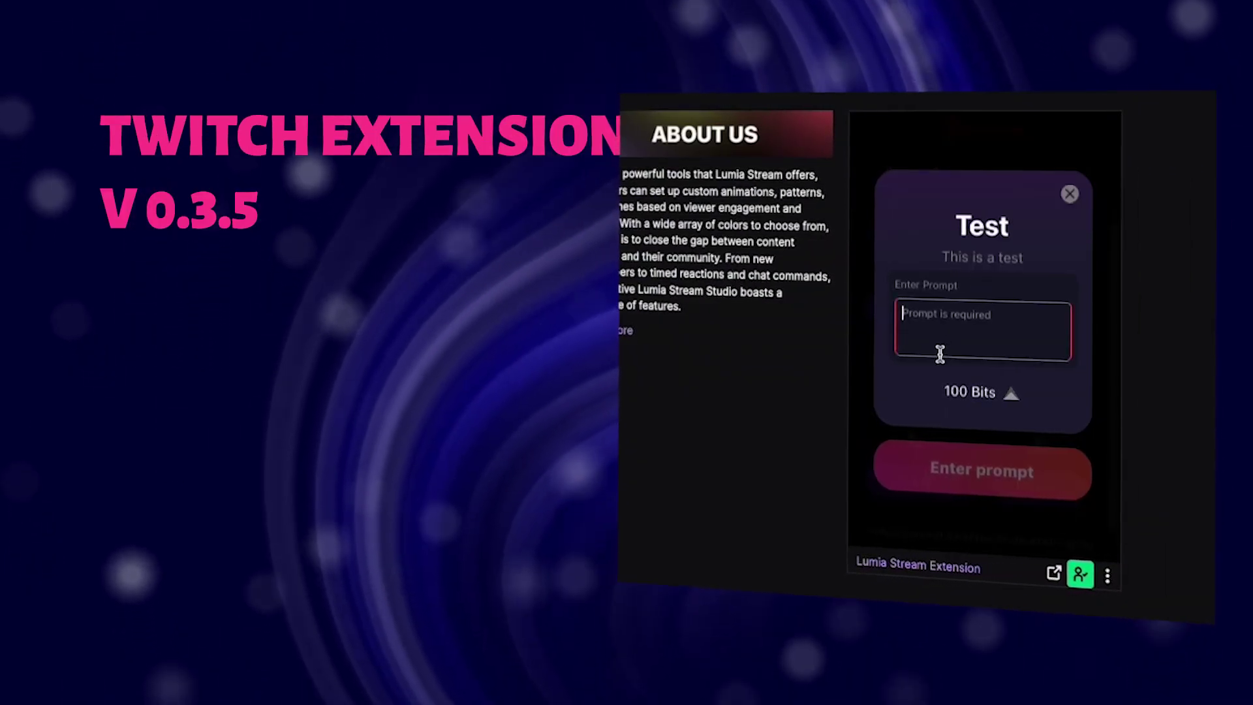
pyautogui.write('!blu')
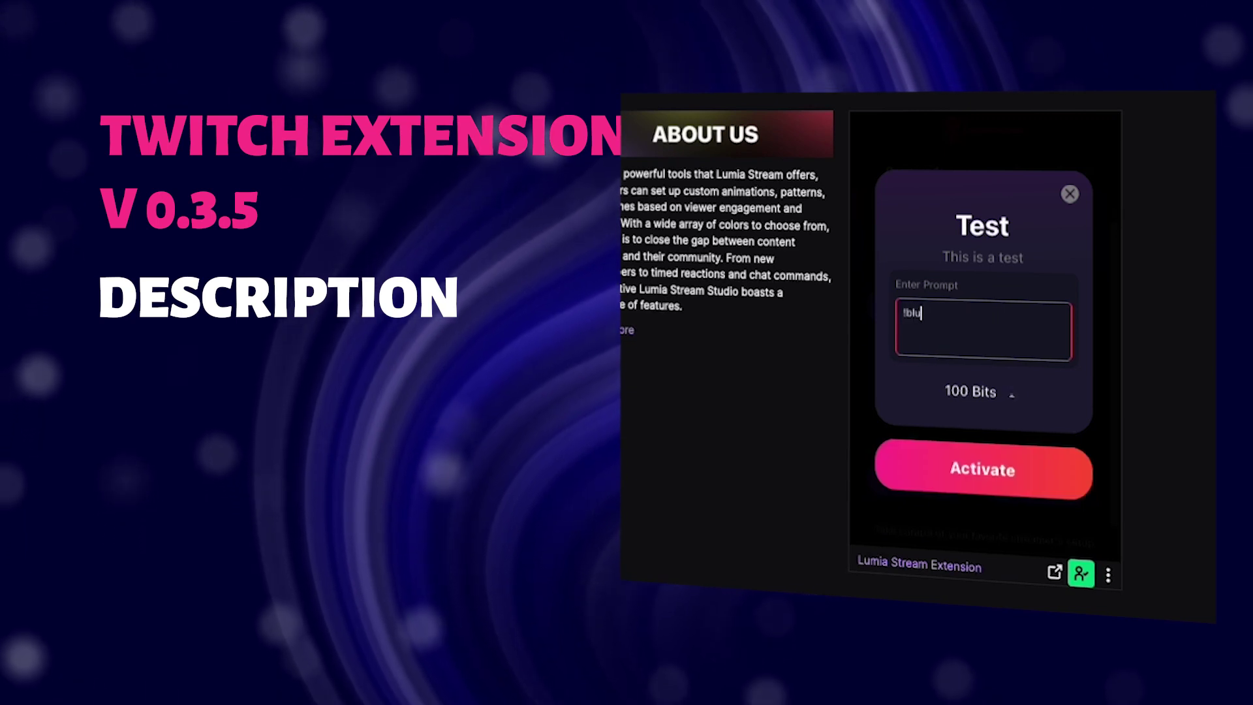
pyautogui.write('e')
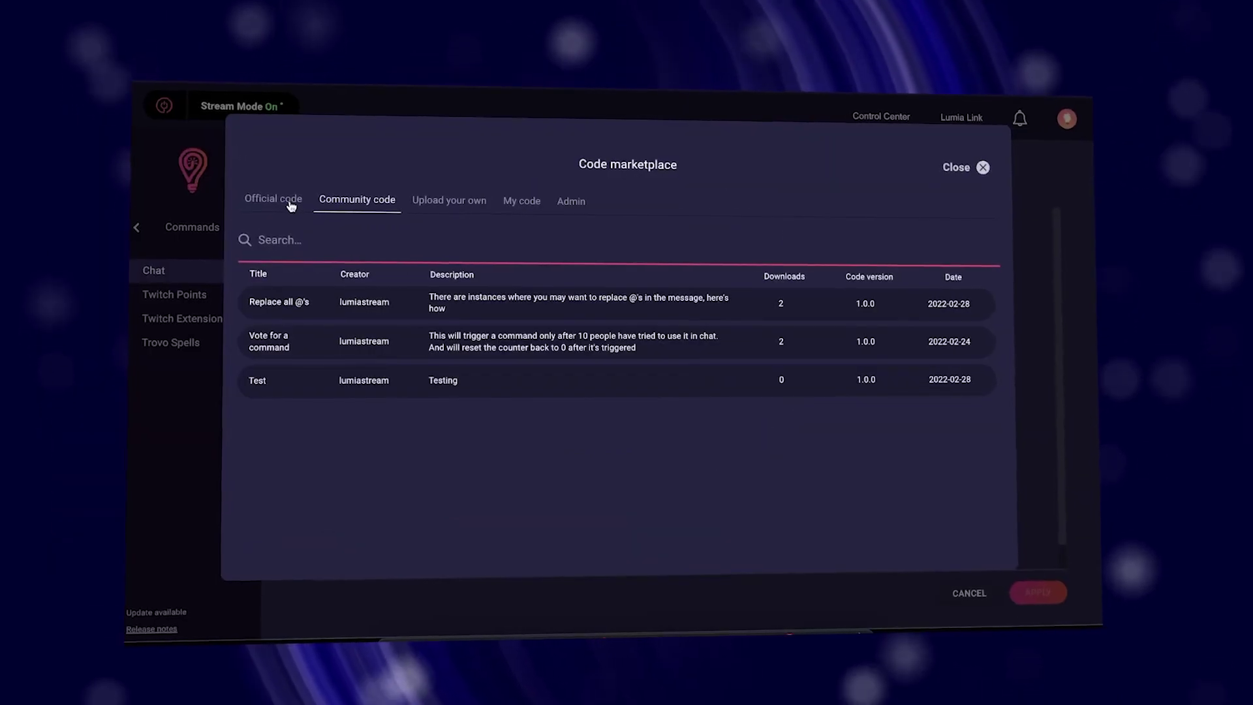
# Load the official Twitch Get Random Clip from Chatter script from the code marketplace
pyautogui.click(286, 204)
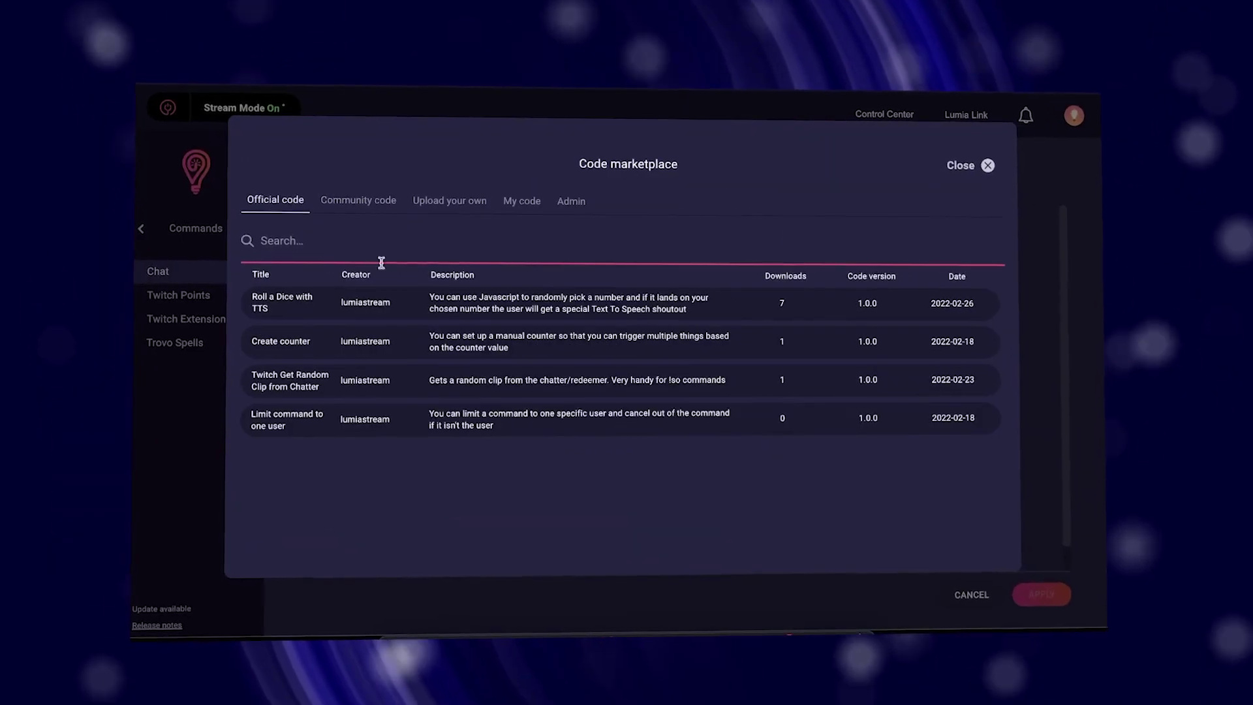
pyautogui.click(340, 381)
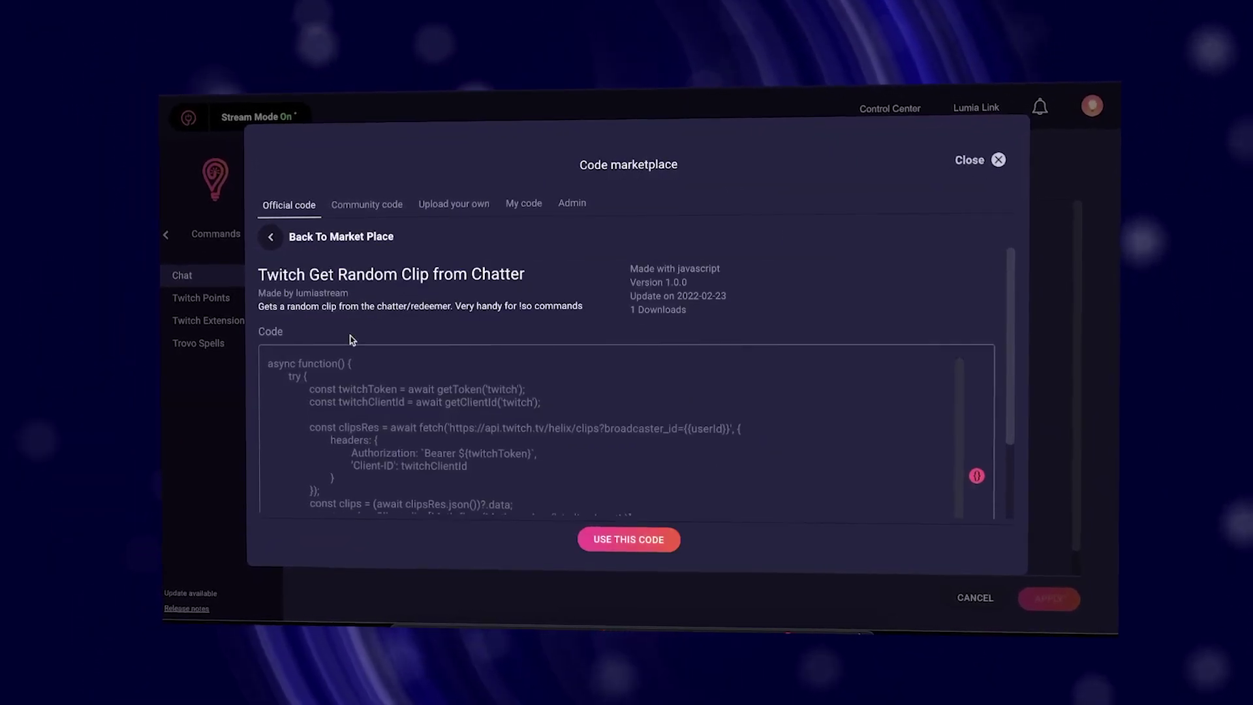
pyautogui.scroll(-3, 356, 343)
pyautogui.scroll(1, 357, 343)
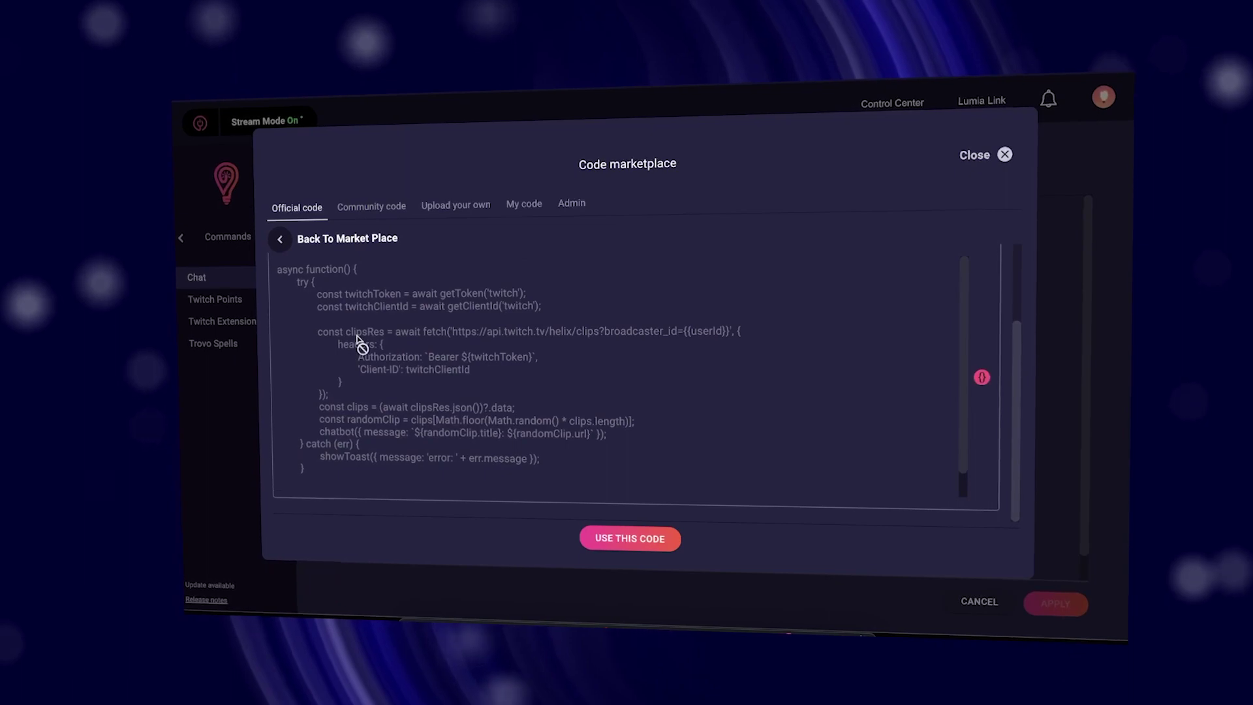
pyautogui.scroll(3, 360, 344)
pyautogui.click(629, 539)
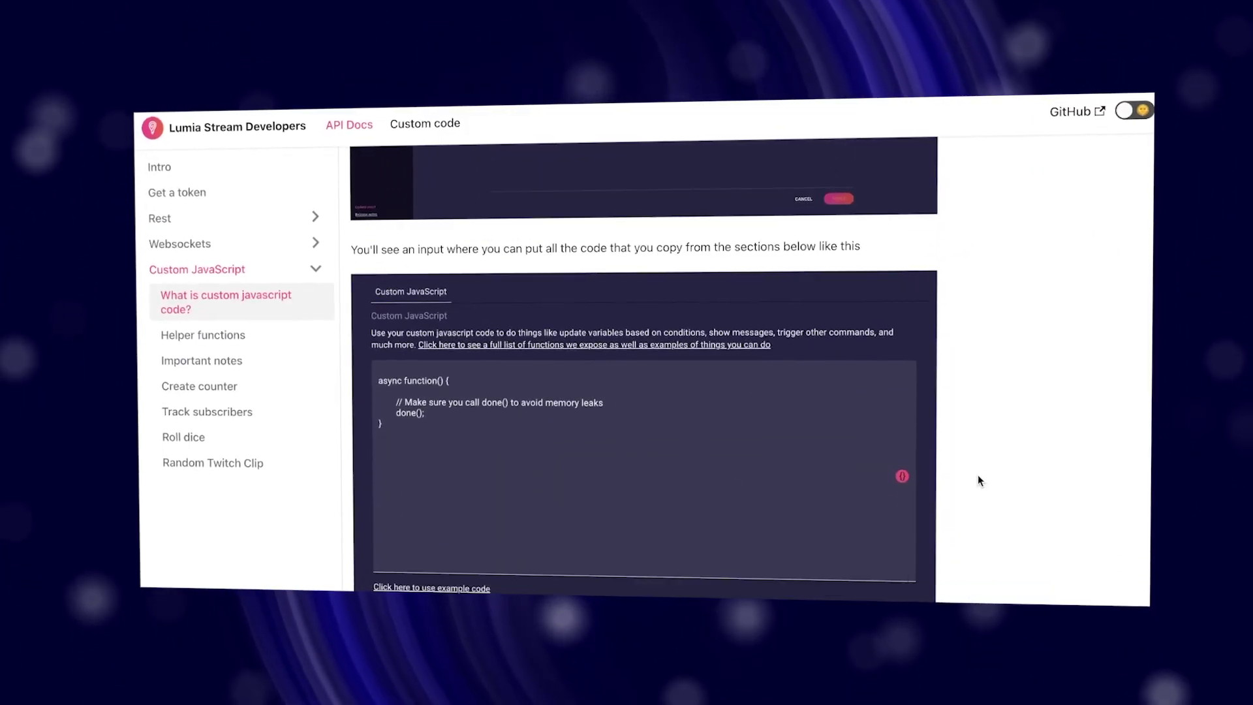
pyautogui.click(194, 334)
# Go to the Important notes page covering script variables and calling done()
pyautogui.click(193, 360)
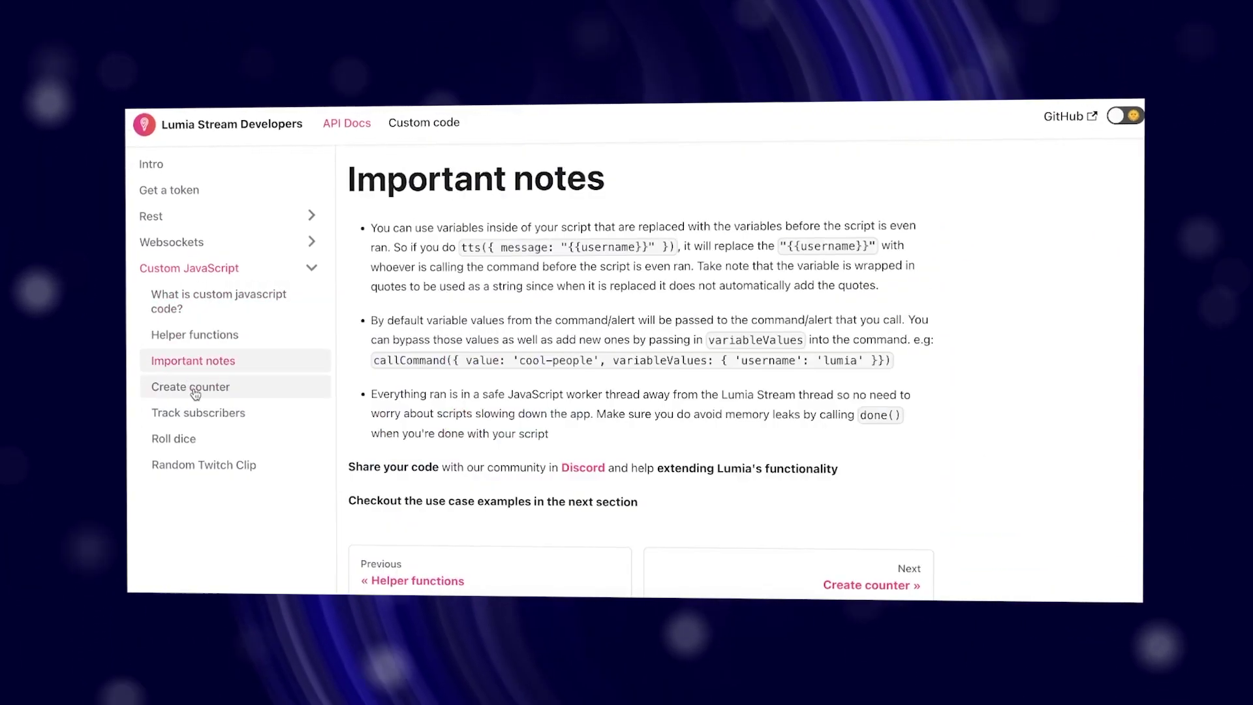